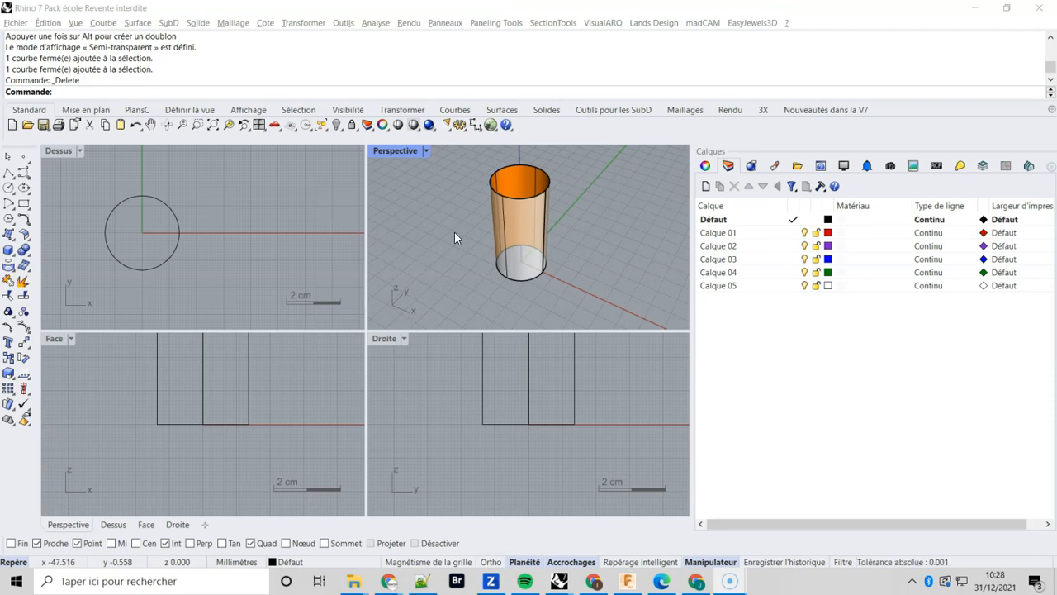
Show the open cylinder's surface direction in the maximized Perspective viewport and flip its normals to point inward
{"action": "double_click", "coordinate": [389, 152]}
{"action": "right_click_drag", "start_coordinate": [392, 157], "coordinate": [433, 273]}
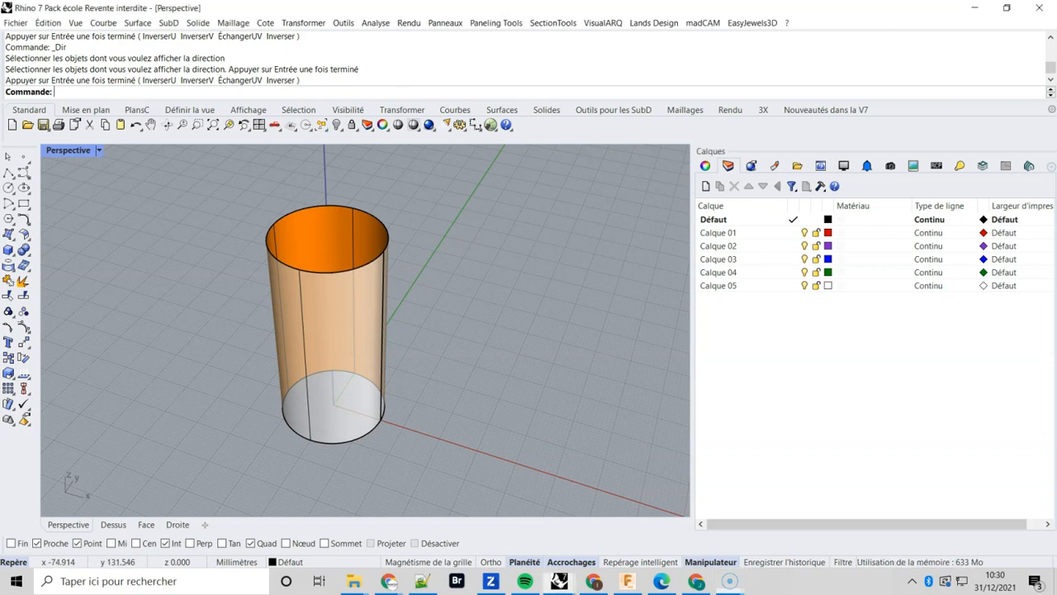
{"action": "left_click", "coordinate": [375, 22]}
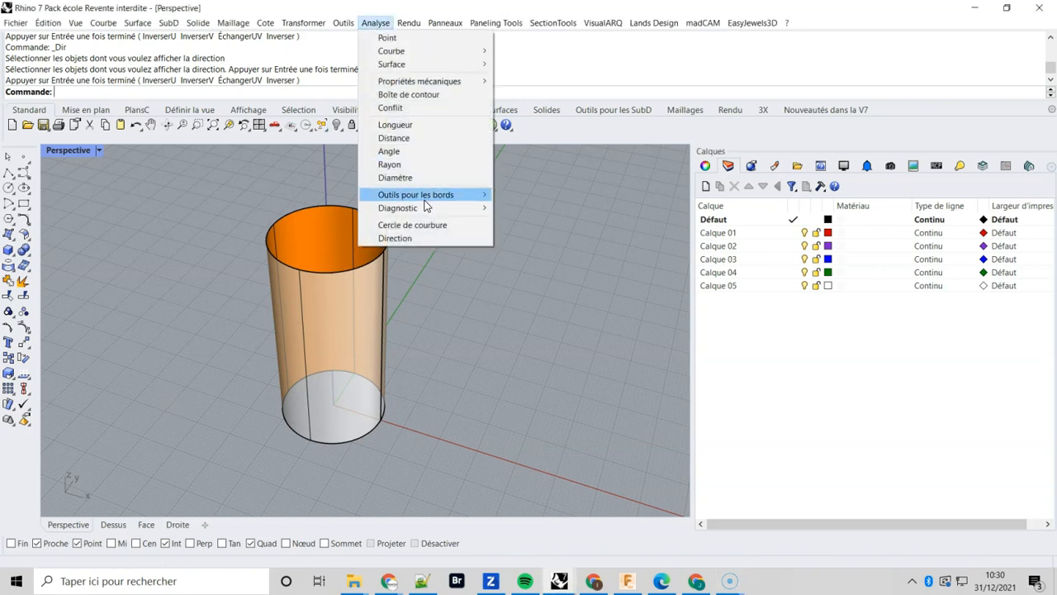
{"action": "left_click", "coordinate": [426, 240]}
{"action": "left_click", "coordinate": [365, 323]}
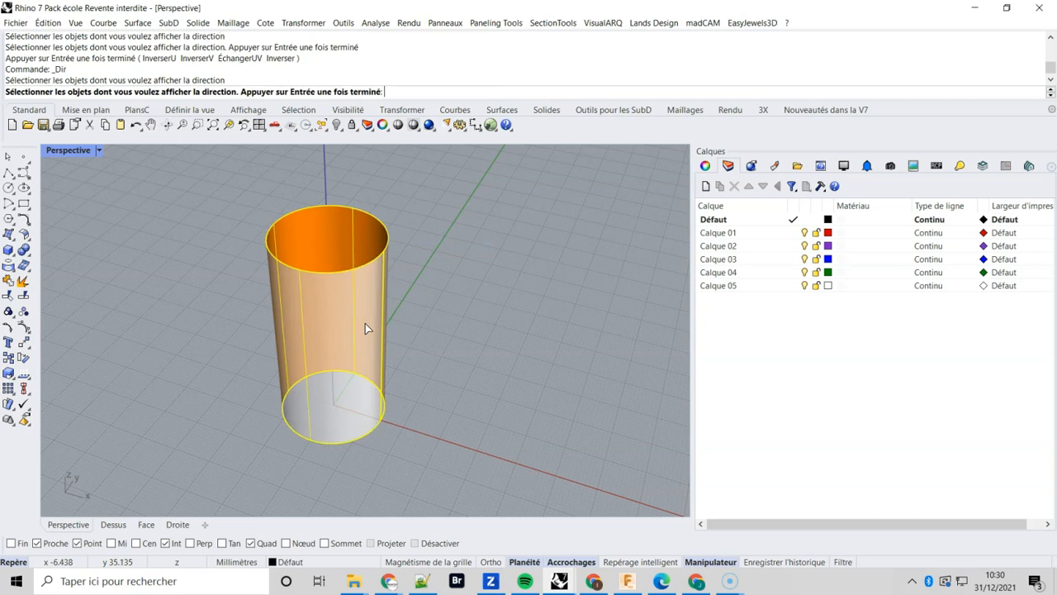
{"action": "key", "text": "Return"}
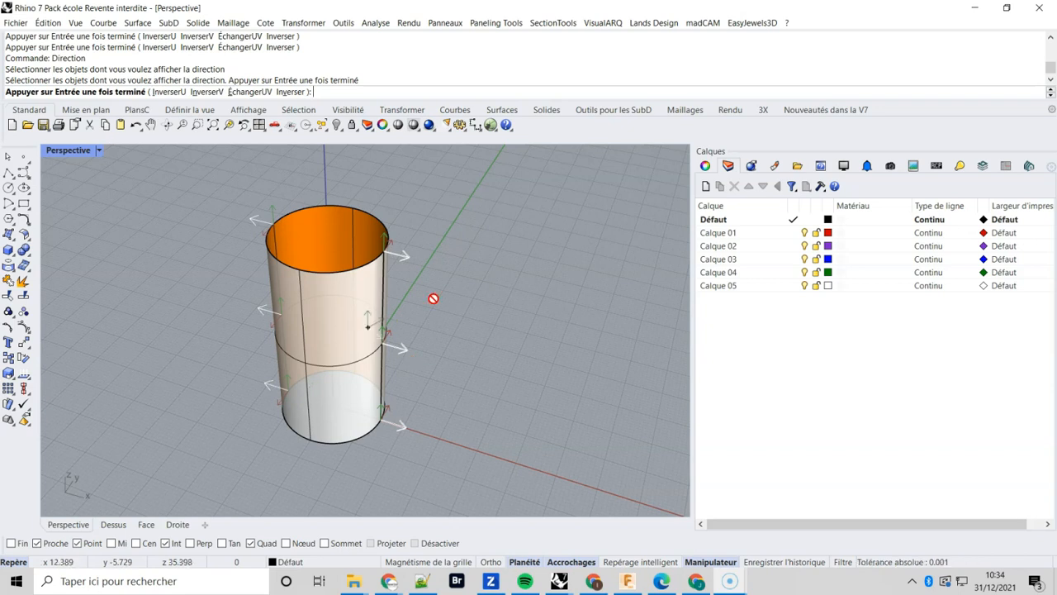
{"action": "left_click", "coordinate": [359, 306]}
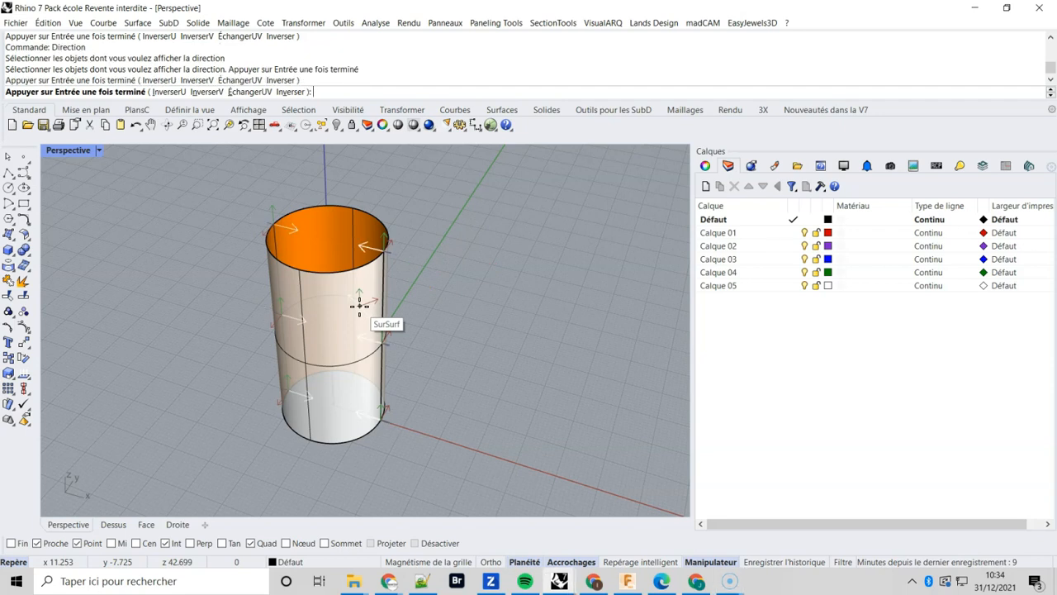
{"action": "key", "text": "Return"}
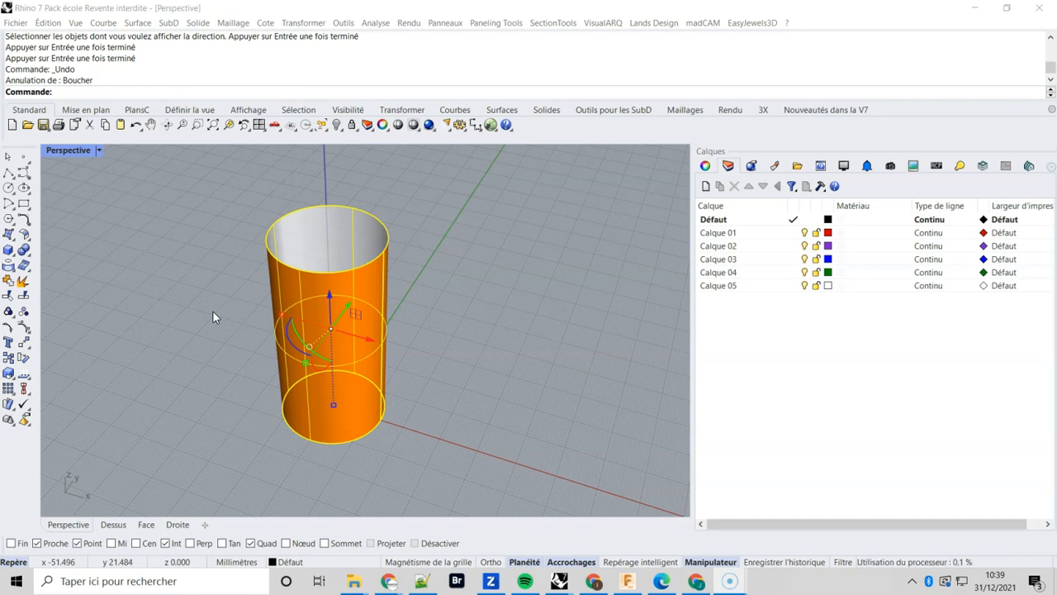
Cap the planar holes at both ends of the open cylinder to make a closed solid
{"action": "key", "text": "Escape"}
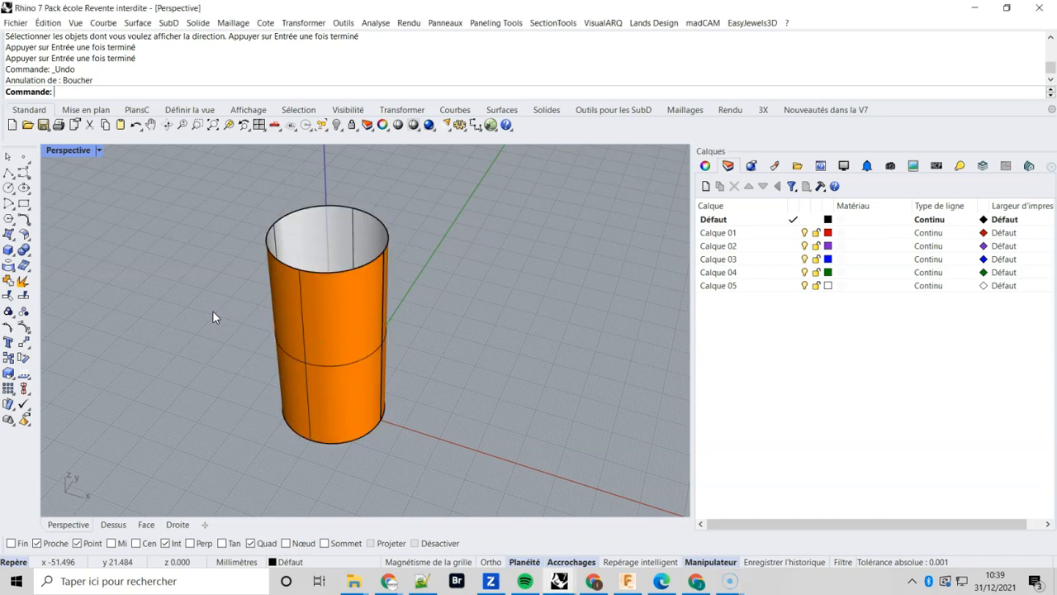
{"action": "left_click", "coordinate": [208, 22]}
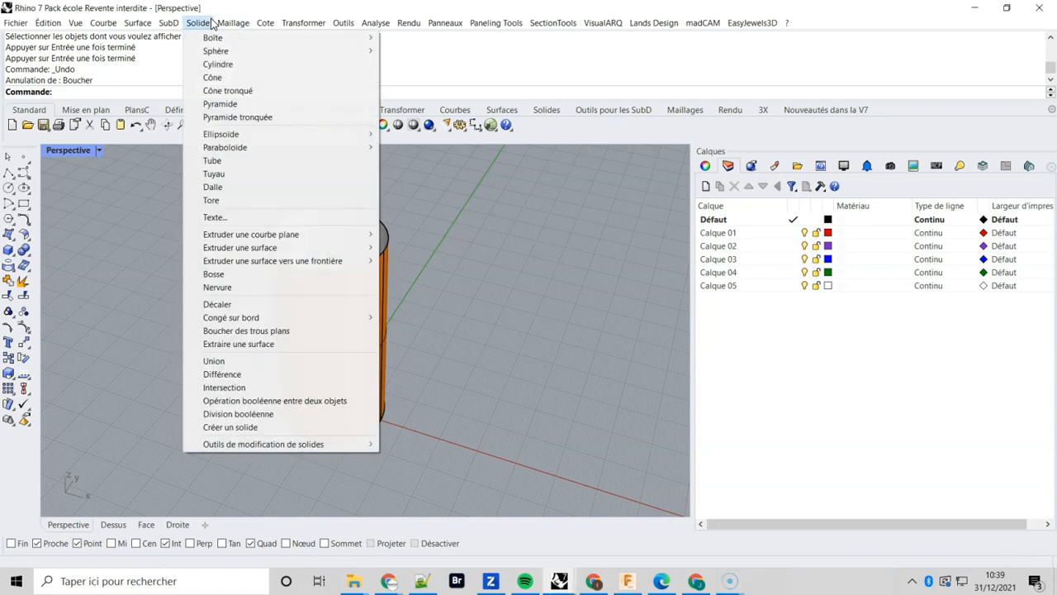
{"action": "left_click", "coordinate": [307, 331]}
{"action": "left_click", "coordinate": [358, 312]}
{"action": "key", "text": "Return"}
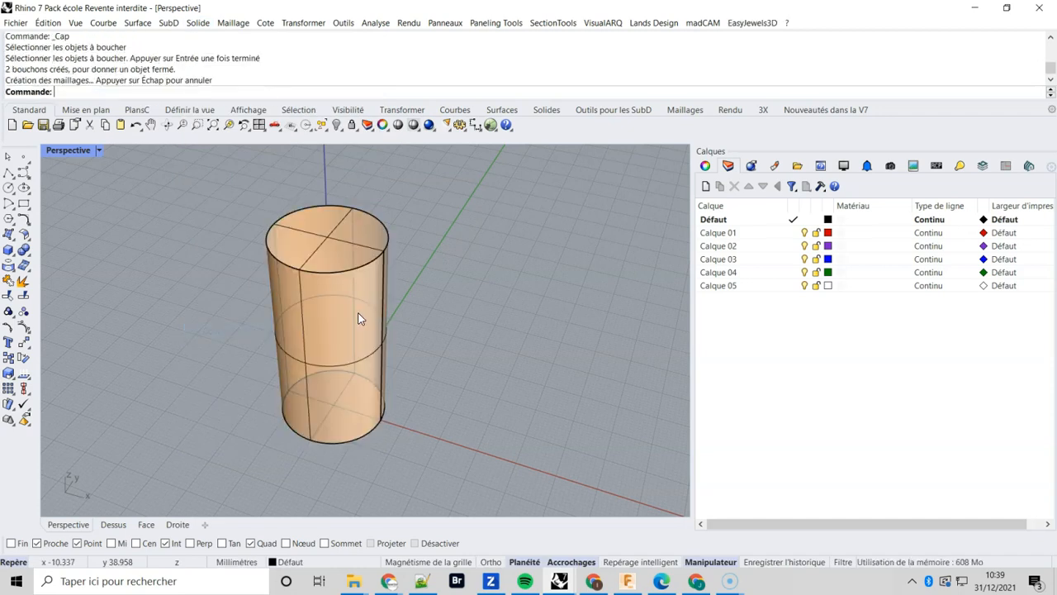
Run the Direction command on the capped cylinder to examine which way its normals point
{"action": "type", "text": "Direction"}
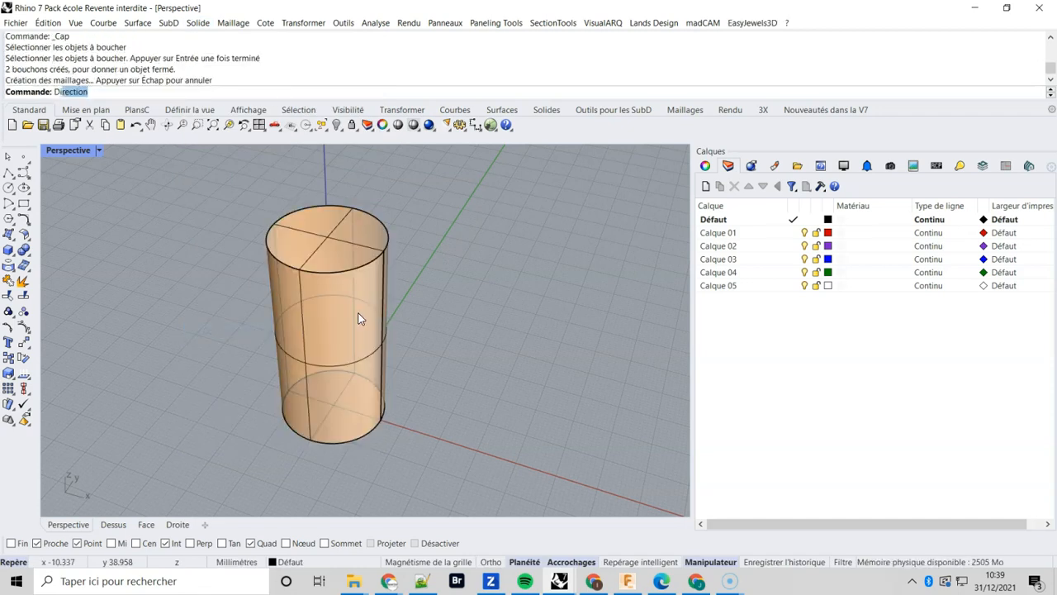
{"action": "key", "text": "Return"}
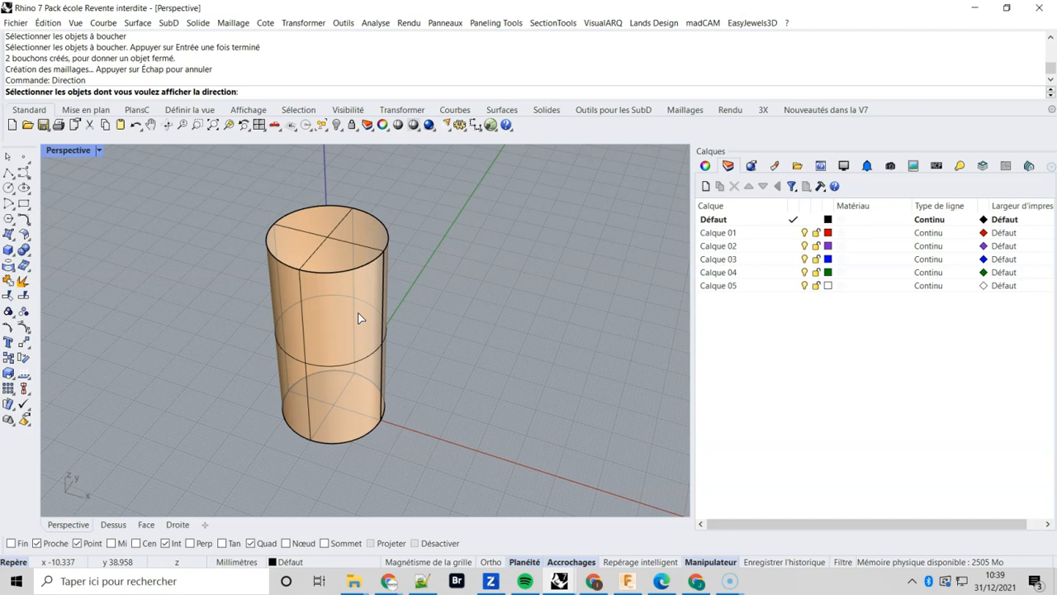
{"action": "left_click", "coordinate": [359, 319]}
{"action": "key", "text": "Return"}
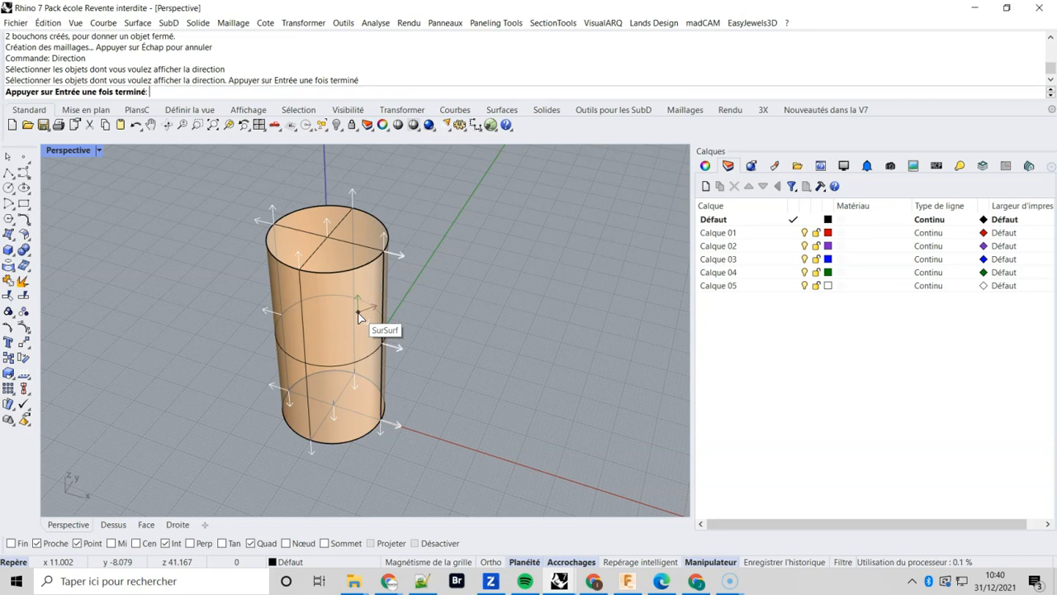
Undo the capping of the cylinder, redo it, and undo it again to compare both states
{"action": "key", "text": "ctrl+z"}
{"action": "key", "text": "ctrl+y"}
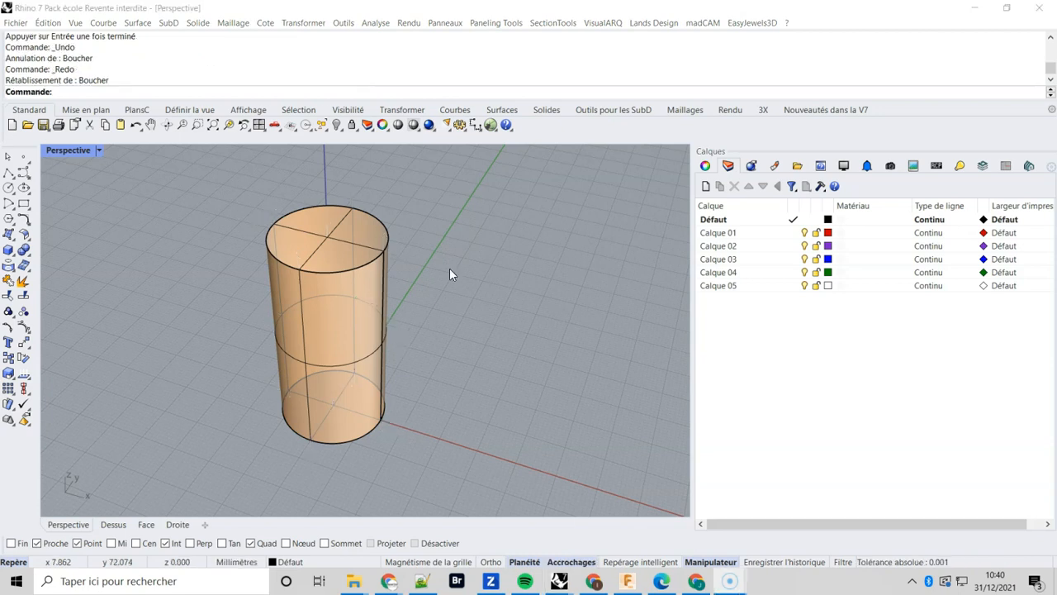
{"action": "key", "text": "ctrl+z"}
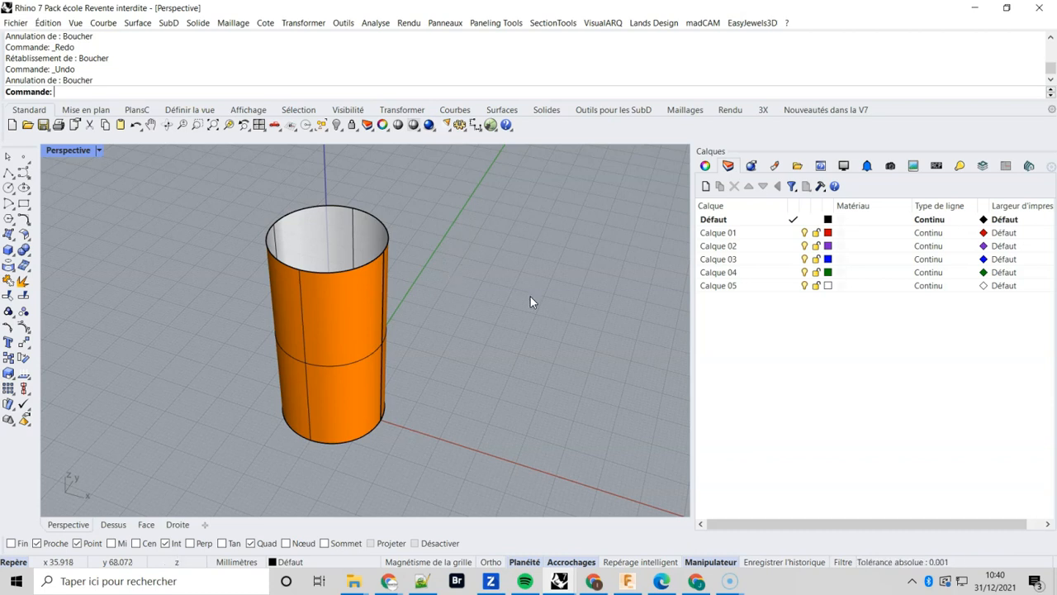
In the Semi-transparent display mode options, set the backfaces to a single colour for all backfaces and keep orange as that colour
{"action": "right_click", "coordinate": [76, 125]}
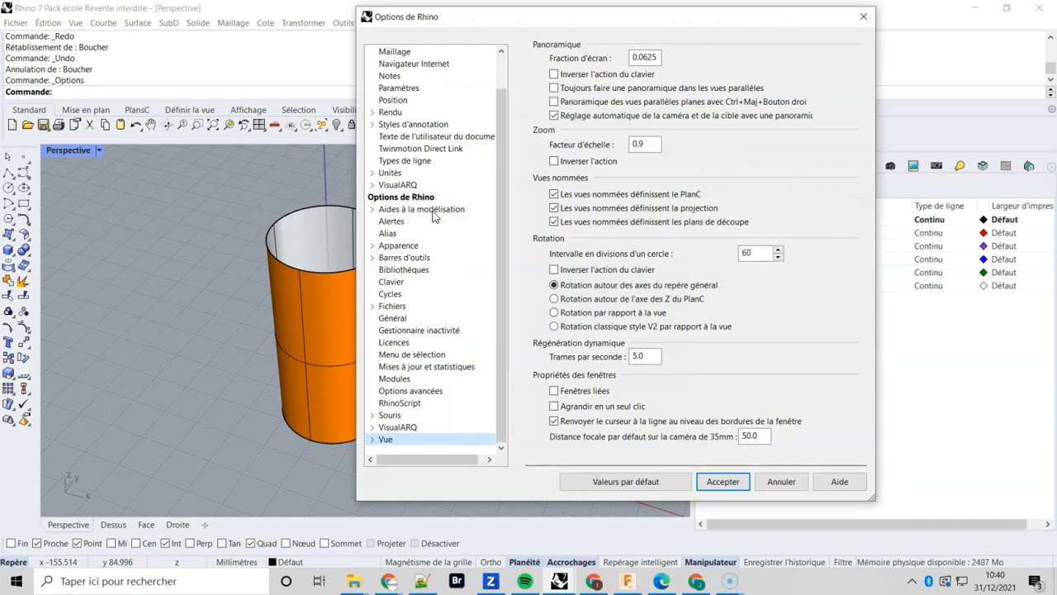
{"action": "left_click", "coordinate": [374, 440]}
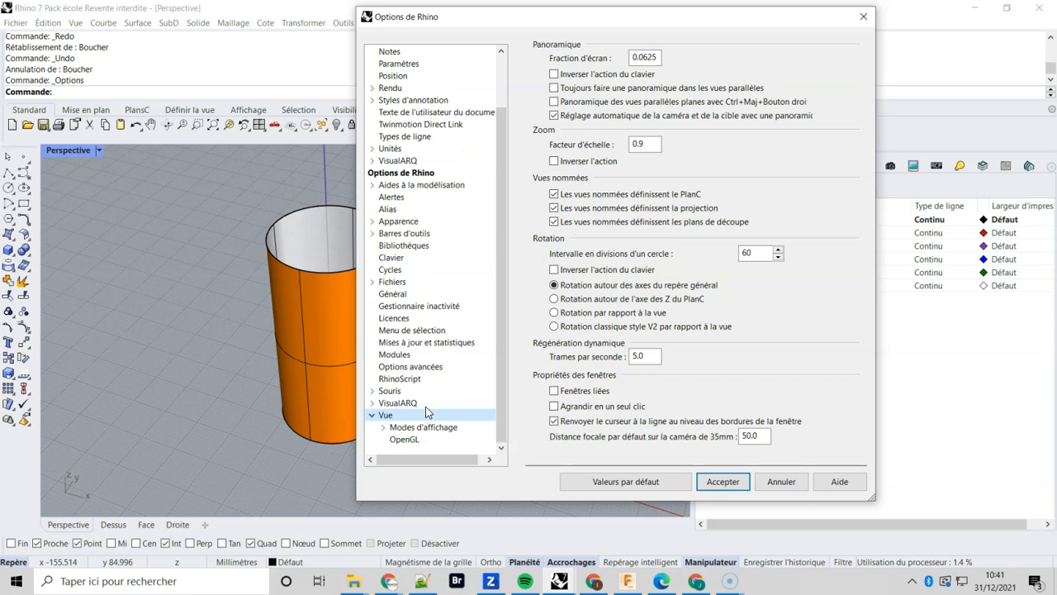
{"action": "left_click", "coordinate": [384, 427]}
{"action": "scroll", "coordinate": [499, 358], "scroll_direction": "down", "scroll_amount": 1}
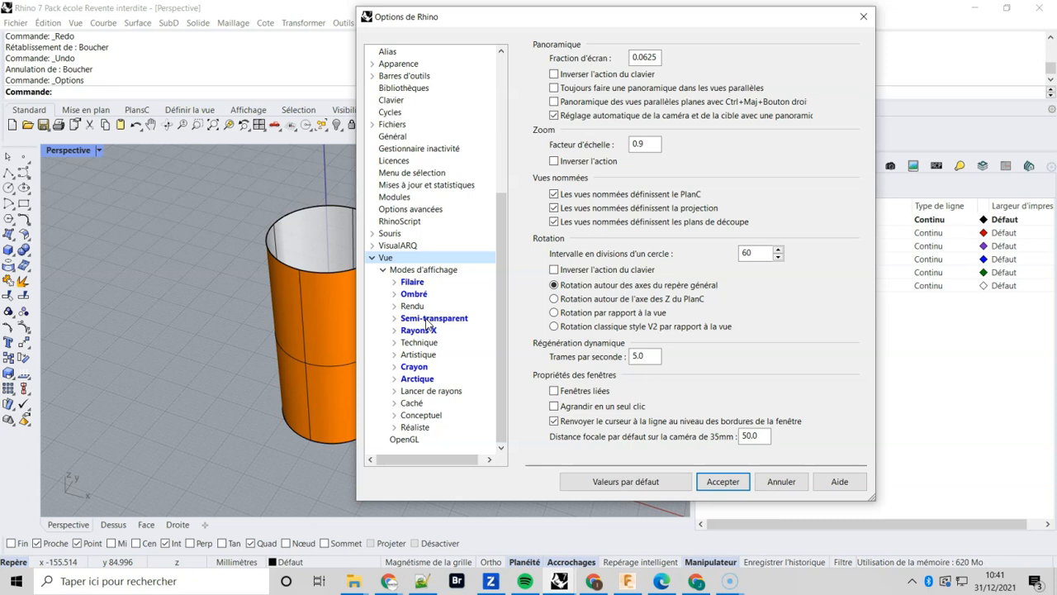
{"action": "left_click", "coordinate": [394, 319]}
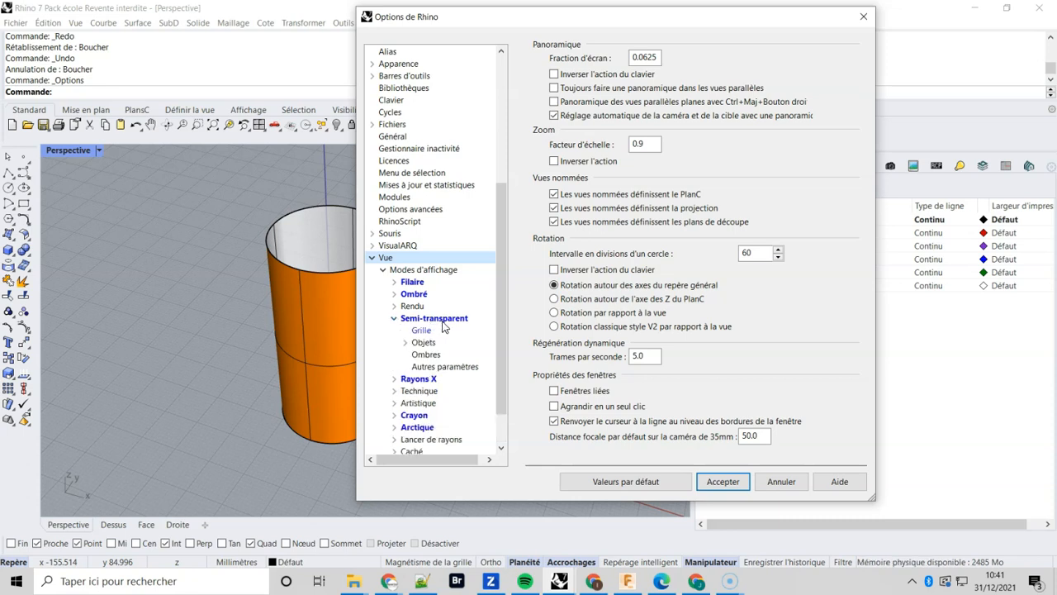
{"action": "left_click", "coordinate": [442, 322]}
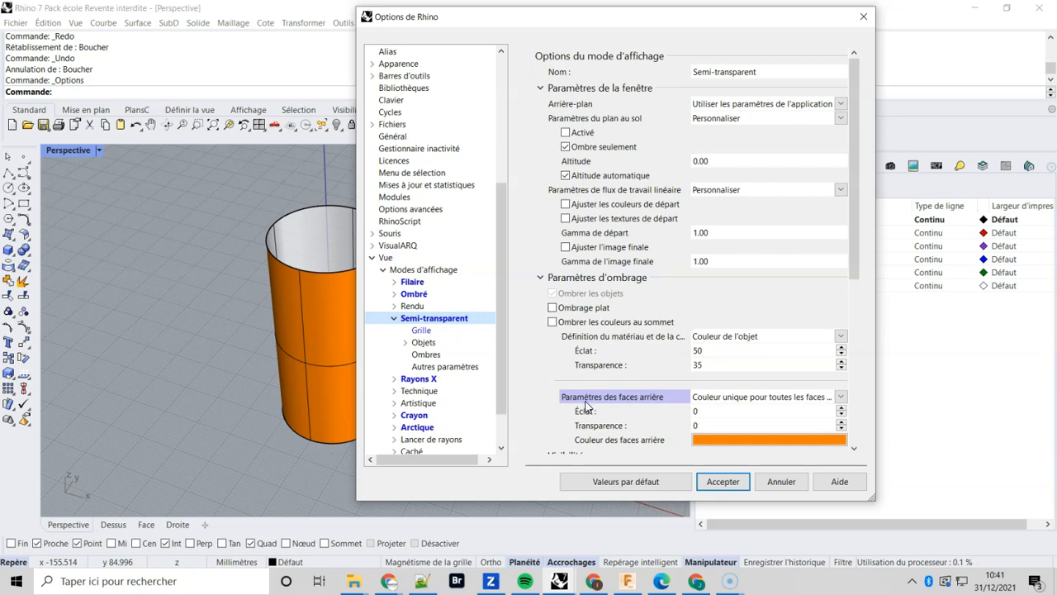
{"action": "left_click", "coordinate": [841, 397]}
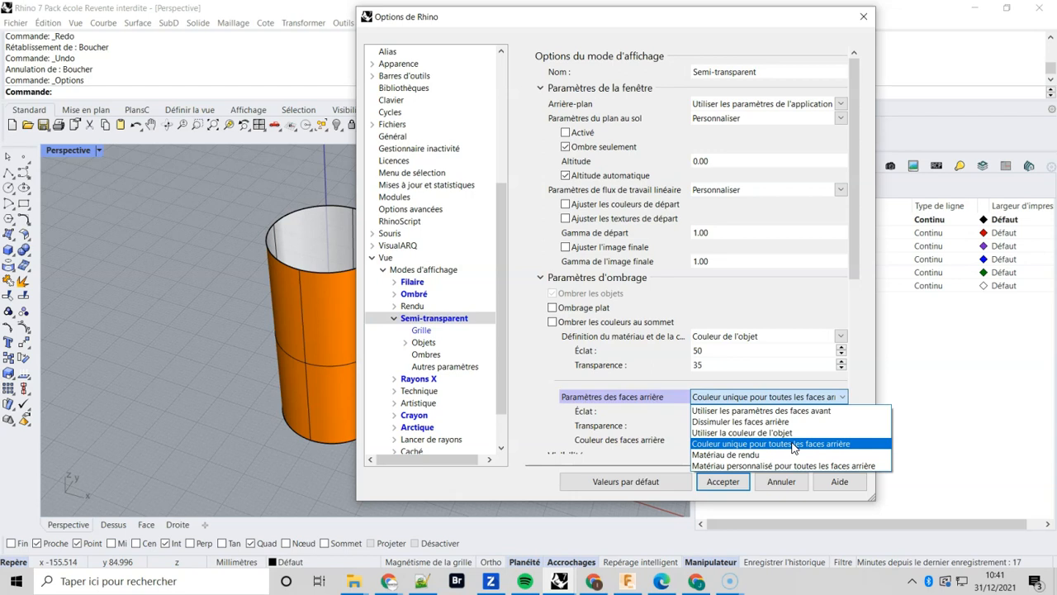
{"action": "left_click", "coordinate": [760, 444]}
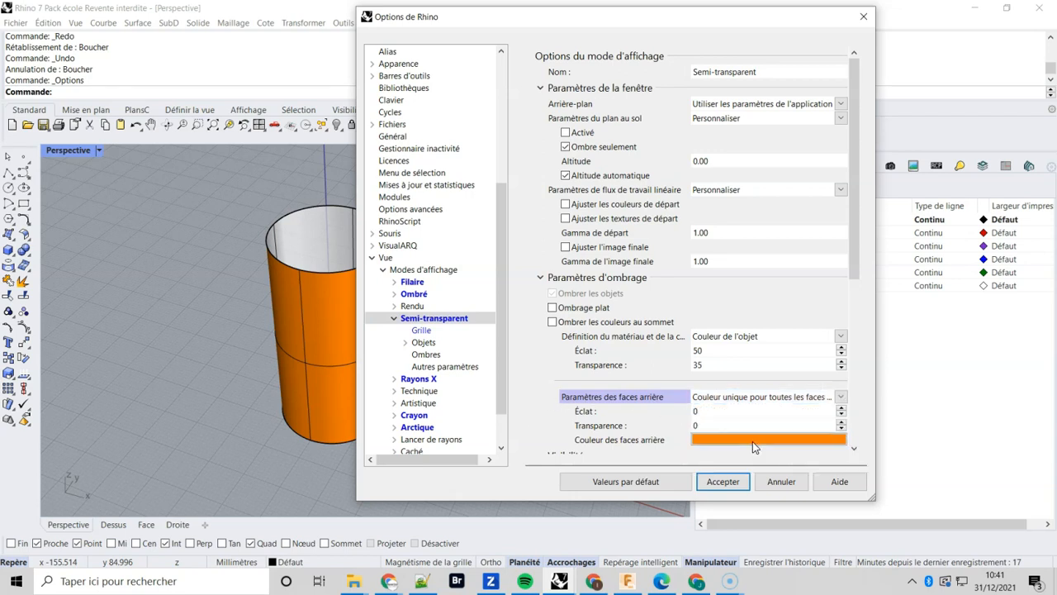
{"action": "left_click", "coordinate": [753, 441]}
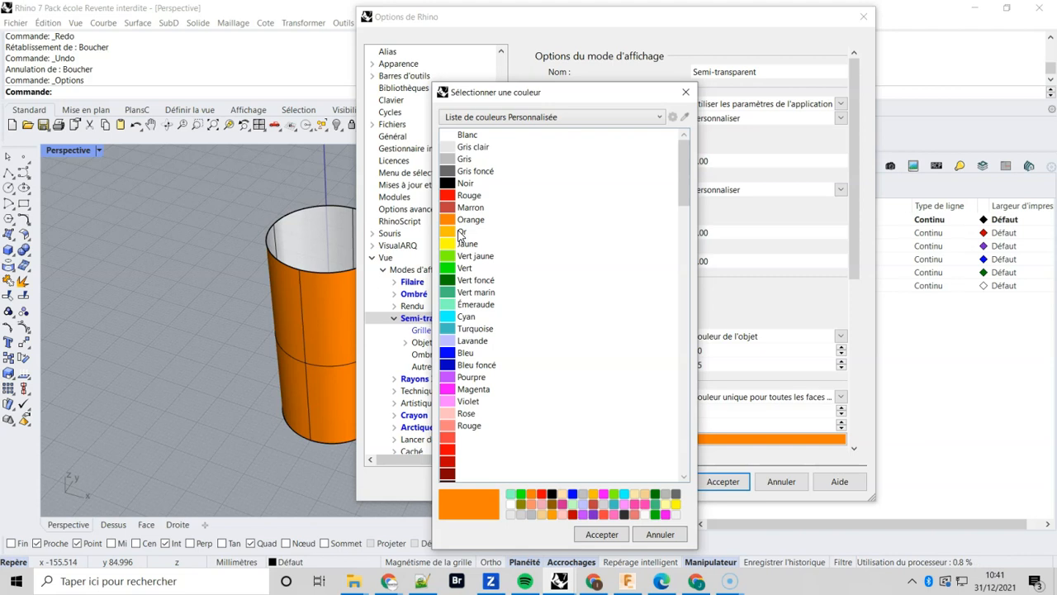
{"action": "left_click", "coordinate": [601, 534]}
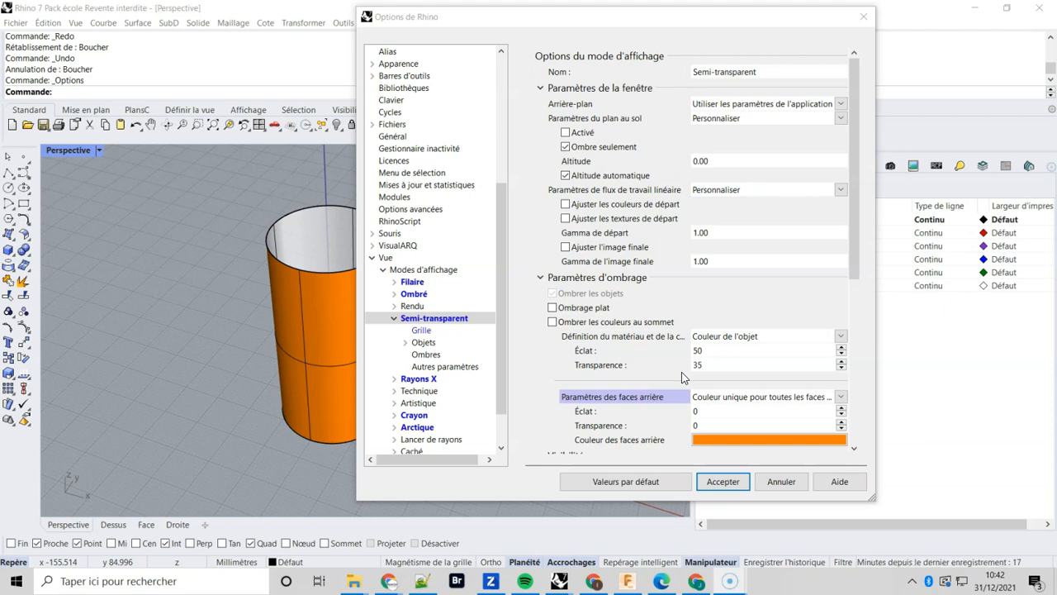
Review the backface settings of the Ombré display mode and accept the Rhino options
{"action": "left_click", "coordinate": [394, 294]}
{"action": "left_click", "coordinate": [414, 294]}
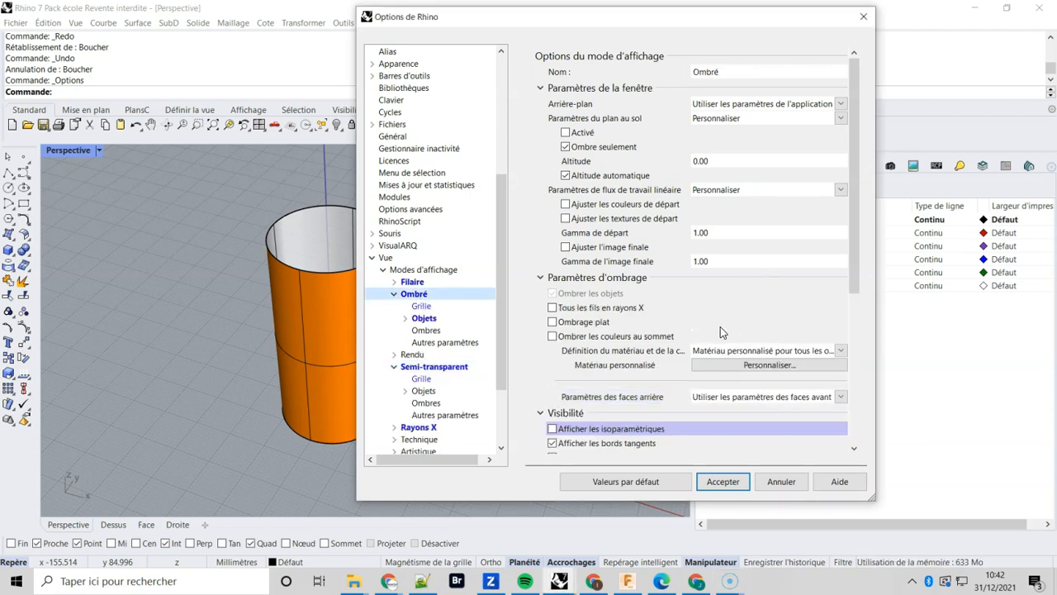
{"action": "left_click", "coordinate": [737, 485]}
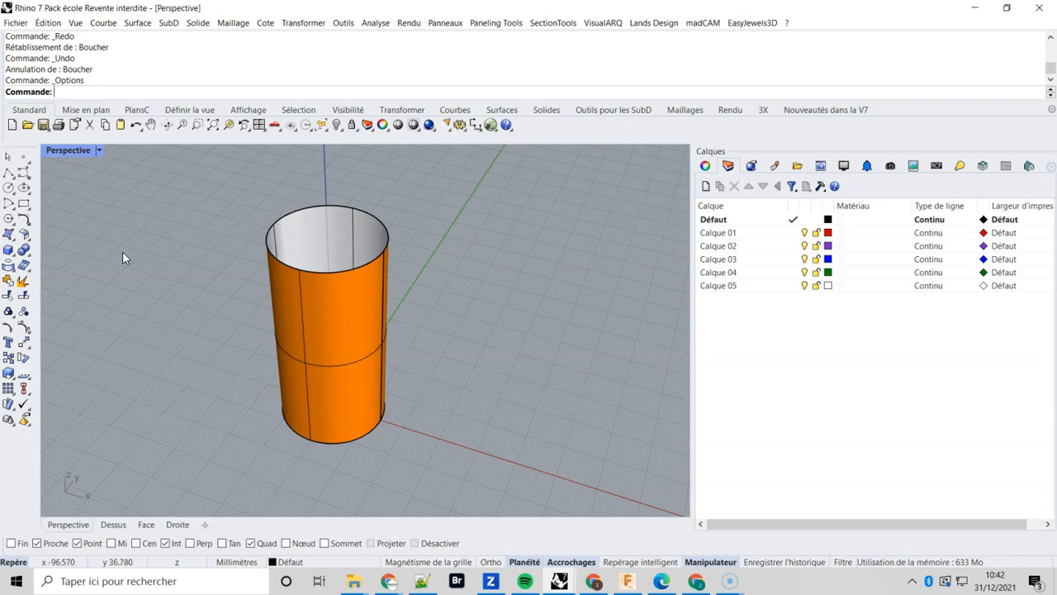
Save the model as test in the Fusion 360 folder as a Rhino 7 3D model
{"action": "left_click", "coordinate": [43, 125]}
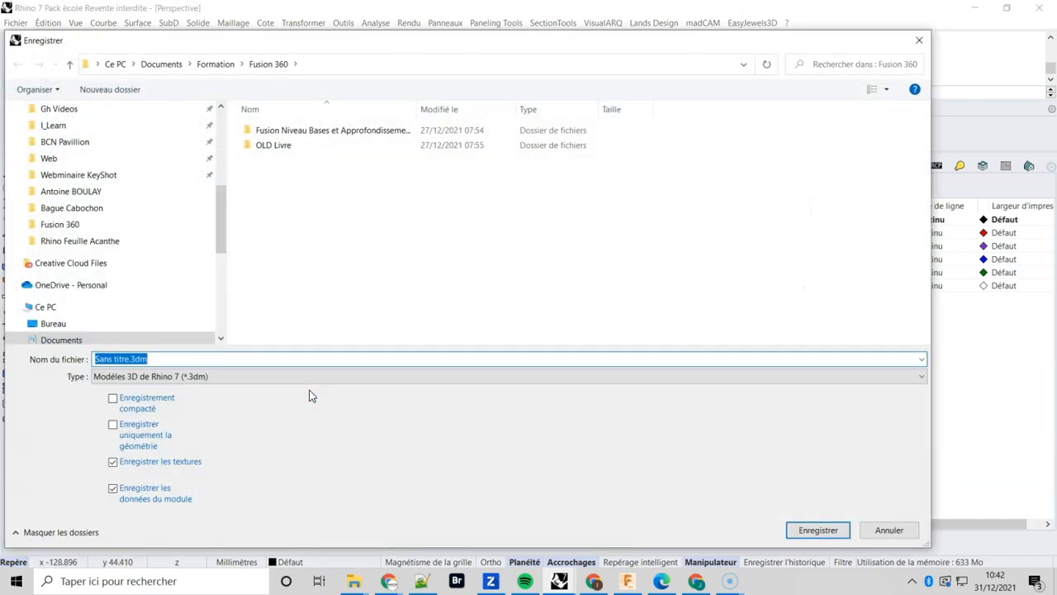
{"action": "type", "text": "te"}
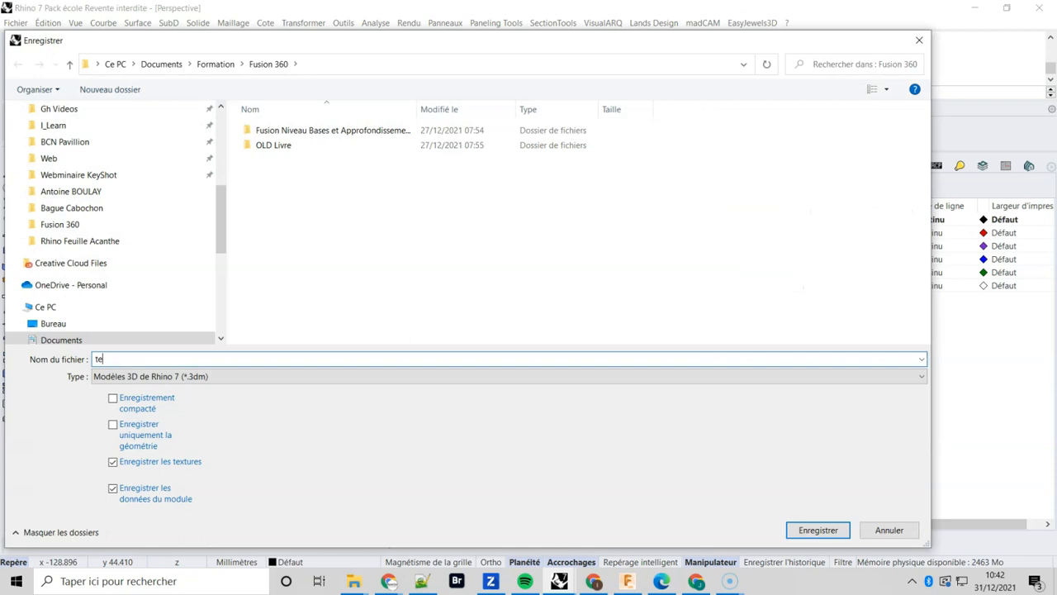
{"action": "type", "text": "st"}
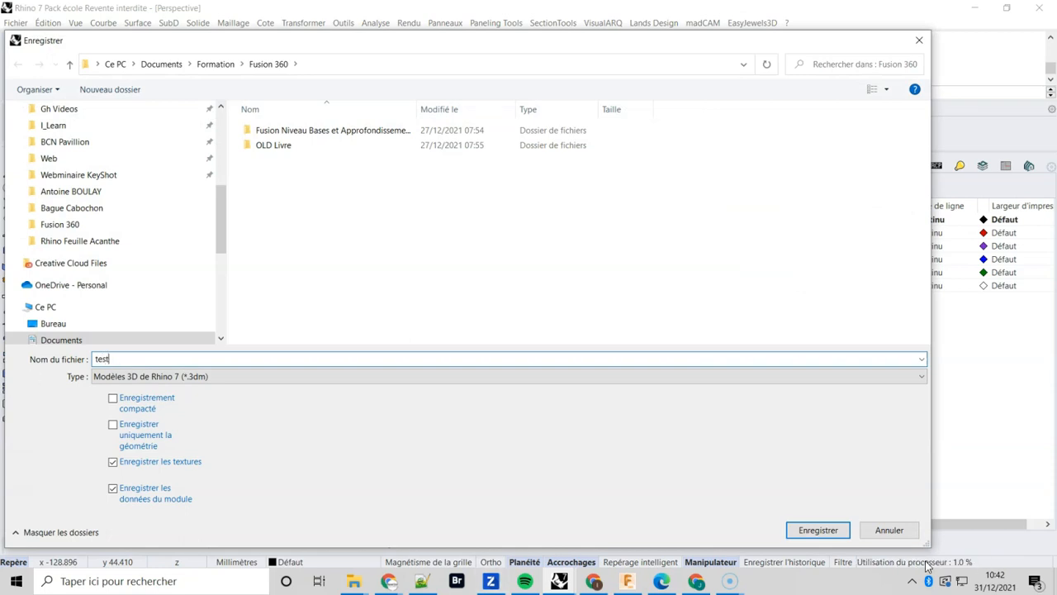
{"action": "left_click", "coordinate": [843, 532]}
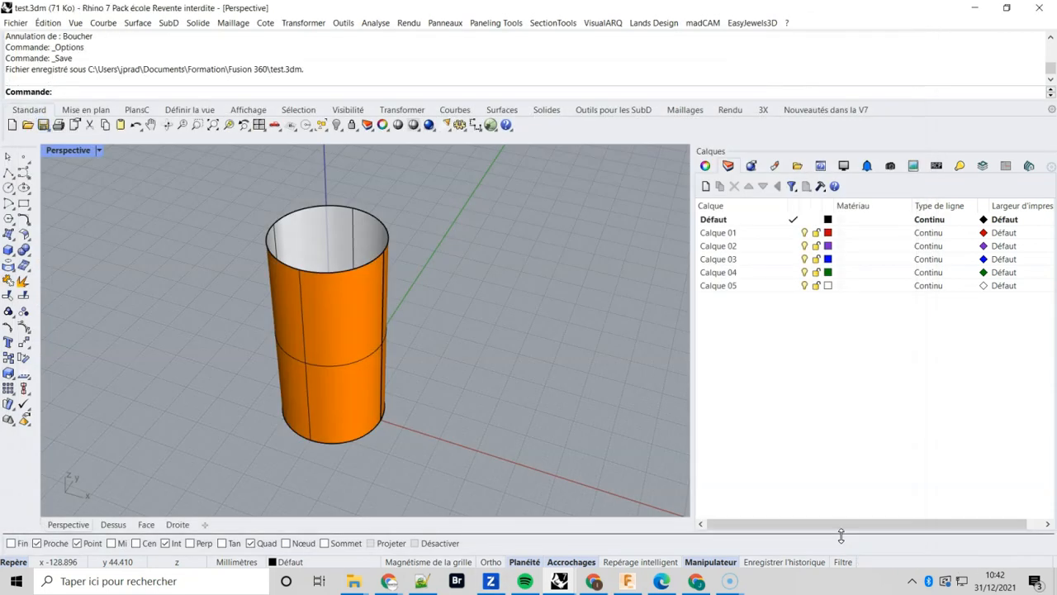